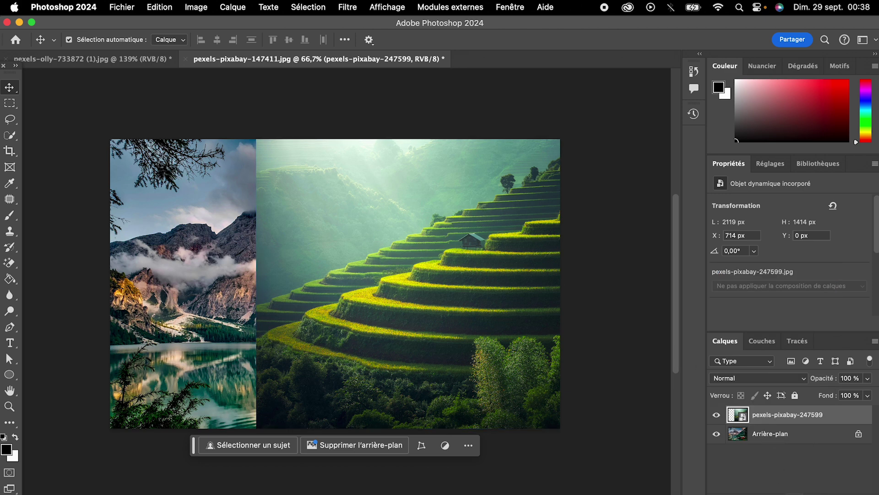
Step: Add a layer mask to the pexels-pixabay-247599 layer and make the mask the active editing target
click(795, 494)
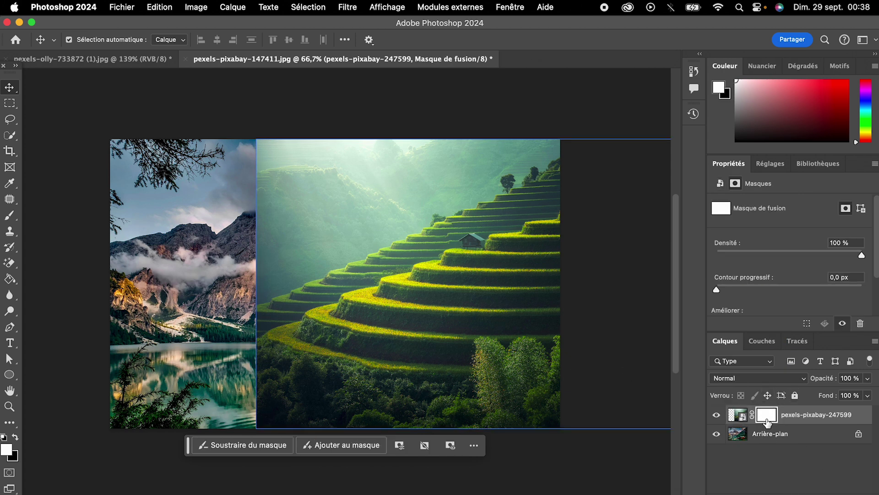
click(736, 418)
click(765, 415)
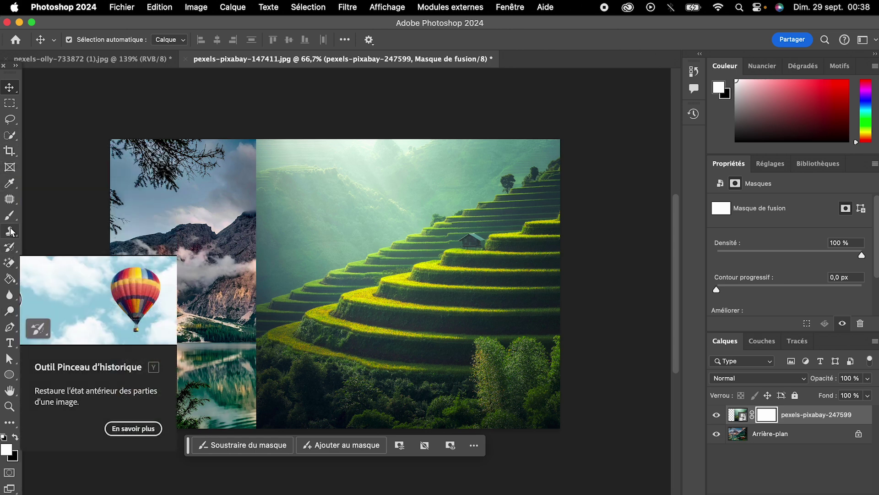
Step: Set up the Brush tool with black as foreground colour, the Arrondi flou tip at 0 % hardness and a size of 182 px
click(9, 215)
click(15, 437)
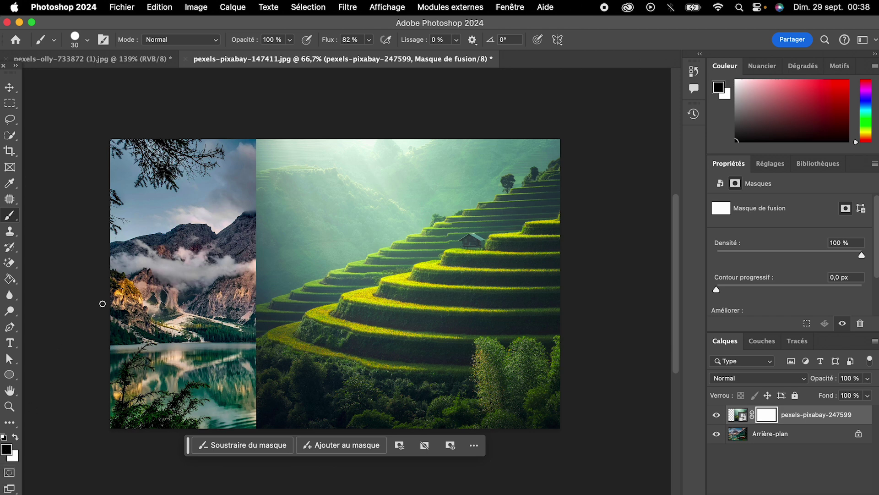
click(85, 41)
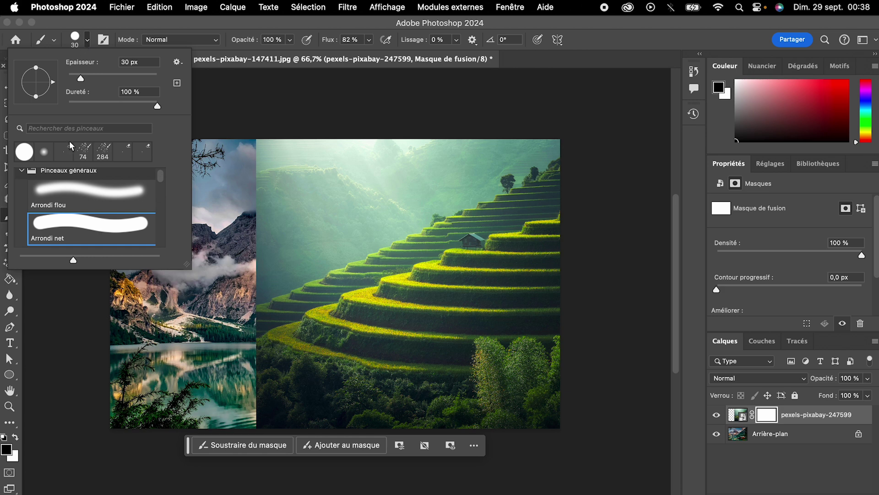
scroll(63, 204, up, 1)
click(78, 200)
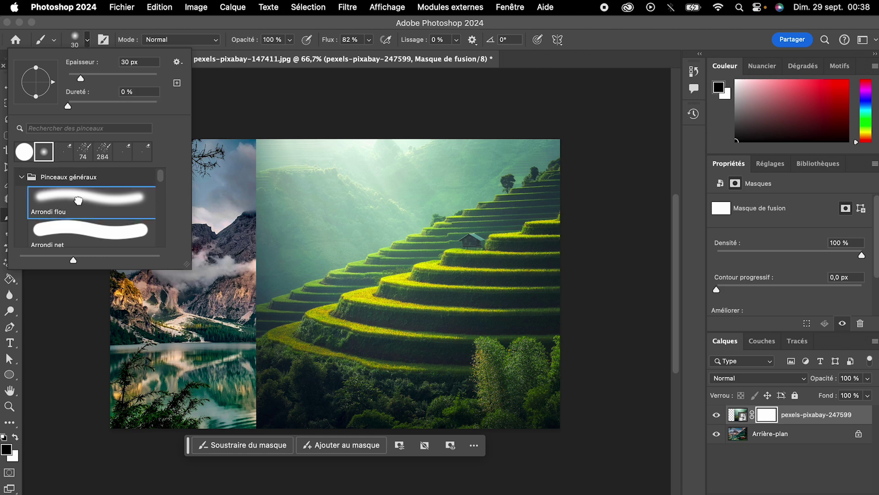
click(68, 106)
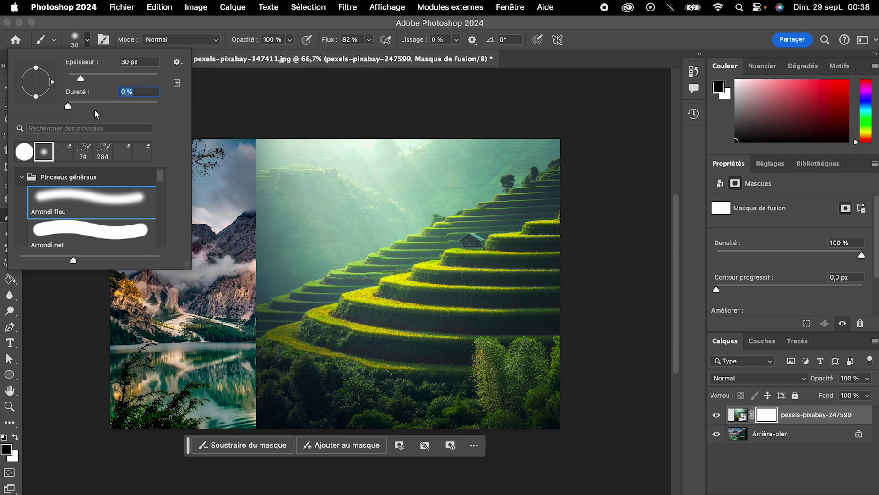
drag(80, 80, 131, 78)
click(276, 106)
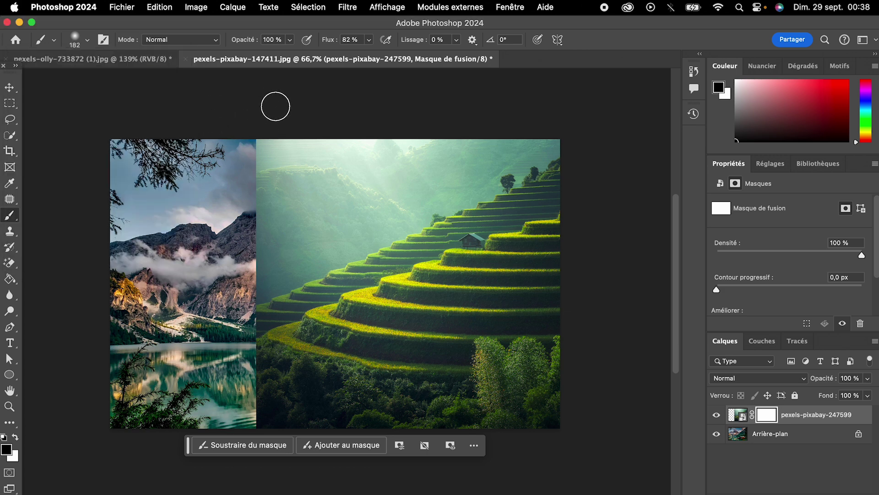
Step: Try to blend the two photos by painting black on the layer mask along and beyond the terrace photo's hard vertical edge
drag(256, 127, 255, 428)
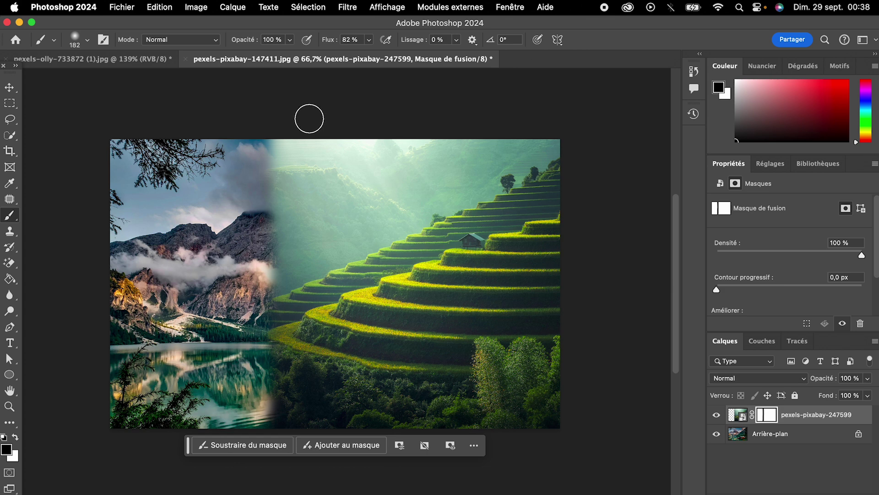
mouse_move(315, 122)
mouse_down()
mouse_move(312, 400)
mouse_move(300, 444)
mouse_up()
mouse_move(271, 419)
mouse_down()
mouse_move(287, 410)
mouse_move(273, 303)
mouse_move(279, 387)
mouse_move(278, 327)
mouse_move(293, 365)
mouse_move(275, 128)
mouse_move(293, 143)
mouse_move(289, 289)
mouse_up()
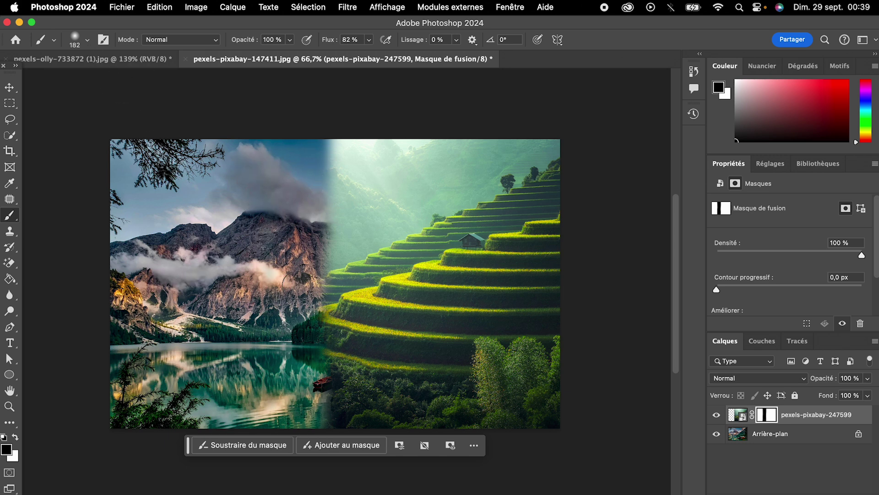
key(super+z)
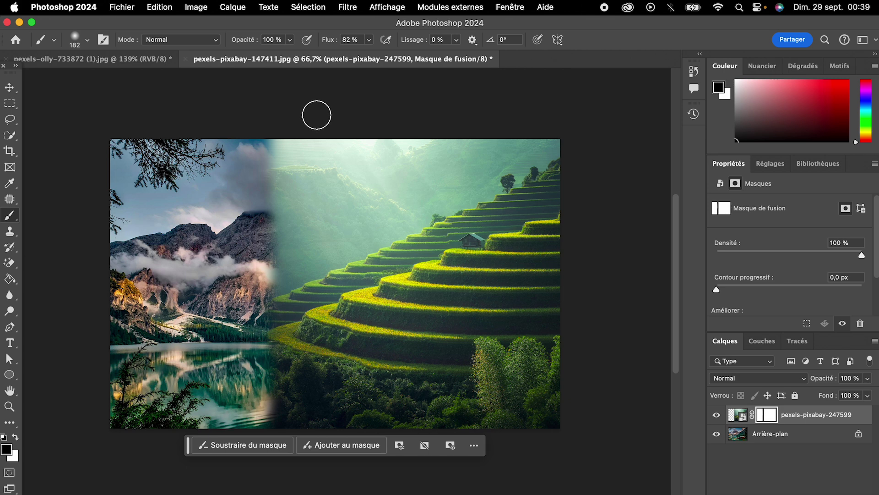
mouse_move(320, 115)
mouse_down()
mouse_move(320, 159)
mouse_move(296, 200)
mouse_move(242, 463)
mouse_up()
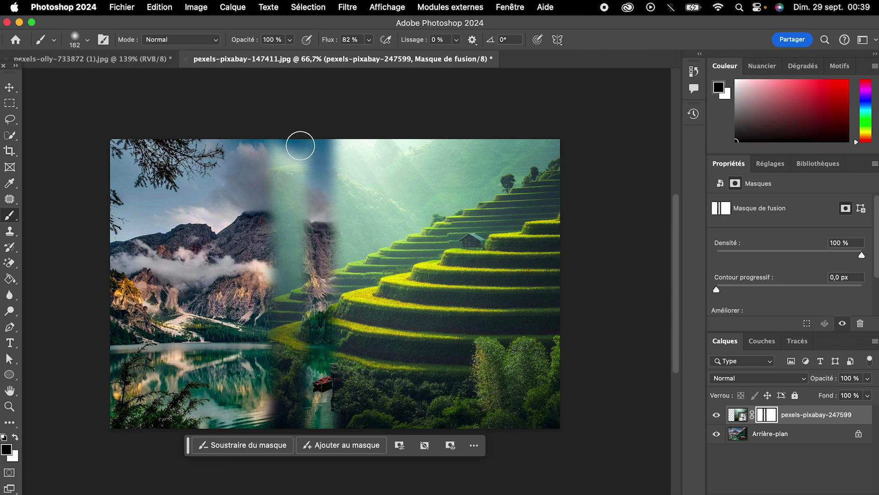
mouse_move(298, 399)
mouse_down()
mouse_move(294, 428)
mouse_move(262, 422)
mouse_move(306, 369)
mouse_move(282, 358)
mouse_move(276, 393)
mouse_move(277, 344)
mouse_up()
mouse_move(274, 306)
mouse_down()
mouse_move(269, 138)
mouse_move(317, 125)
mouse_move(295, 174)
mouse_move(282, 270)
mouse_move(291, 244)
mouse_move(294, 395)
mouse_up()
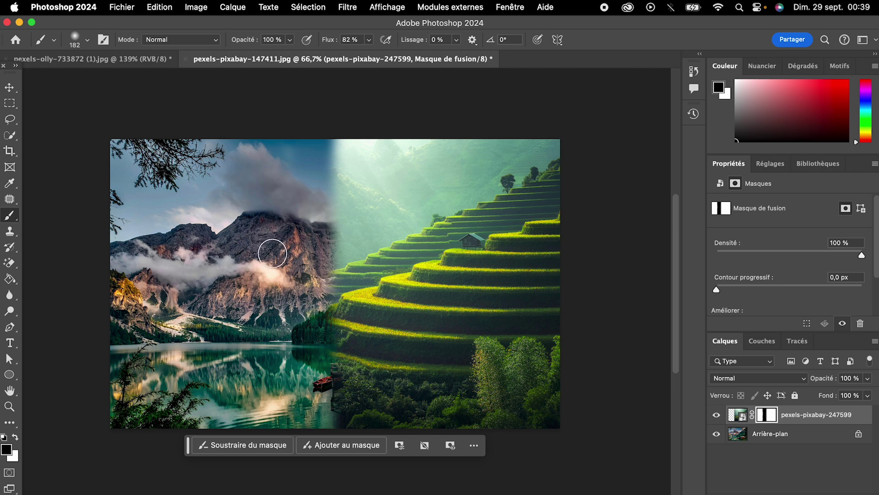
Step: Undo all the brush strokes painted on the layer mask and switch to the Move tool
key(super+z)
key(super+z)
key(super+z)
key(super+z)
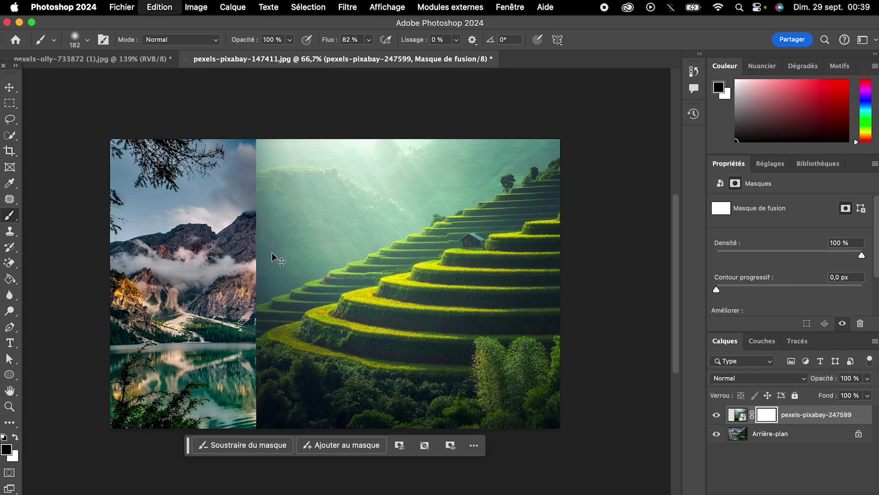
click(12, 92)
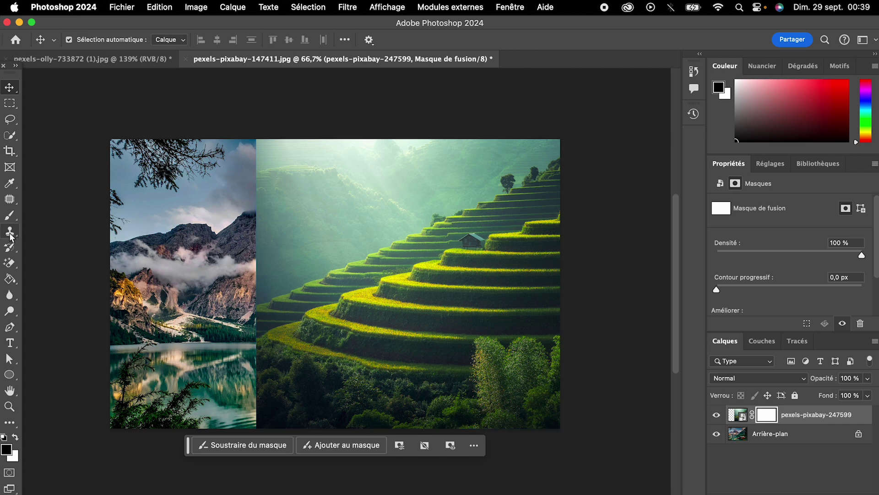
Step: Activate the Gradient tool (Outil Dégradé) and choose the foreground-to-transparent preset from the Basiques group
click(10, 278)
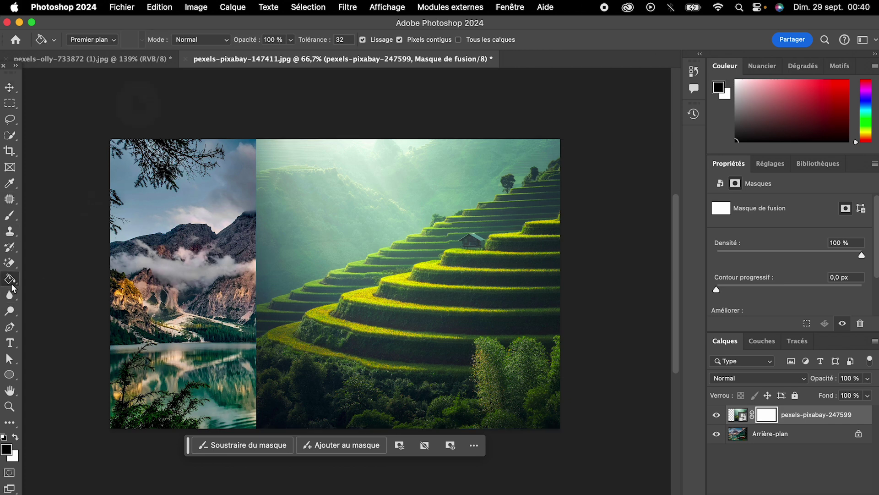
click(11, 283)
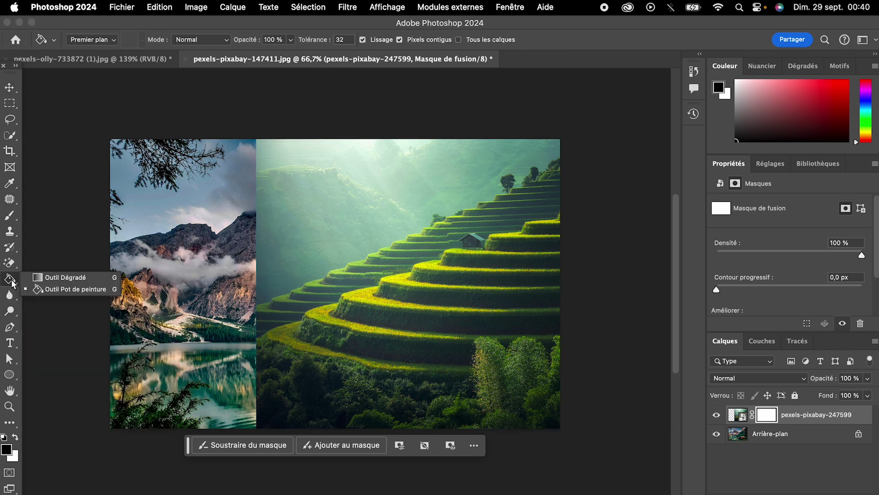
click(44, 278)
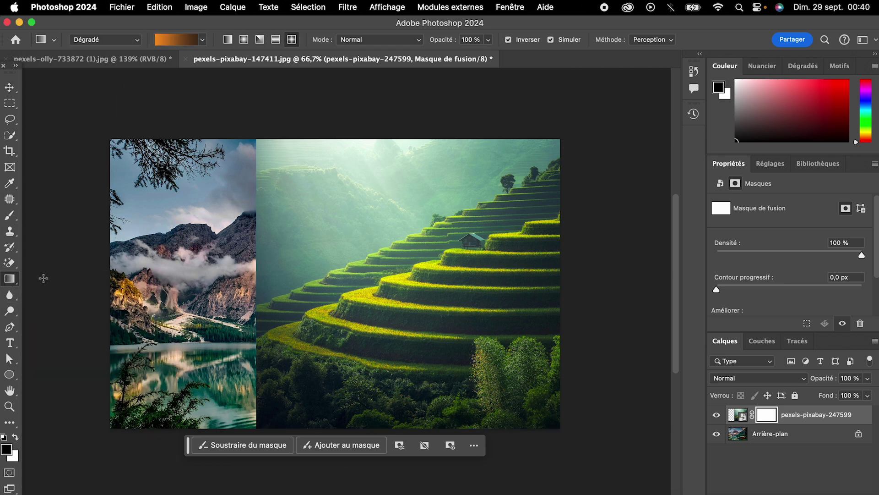
click(203, 39)
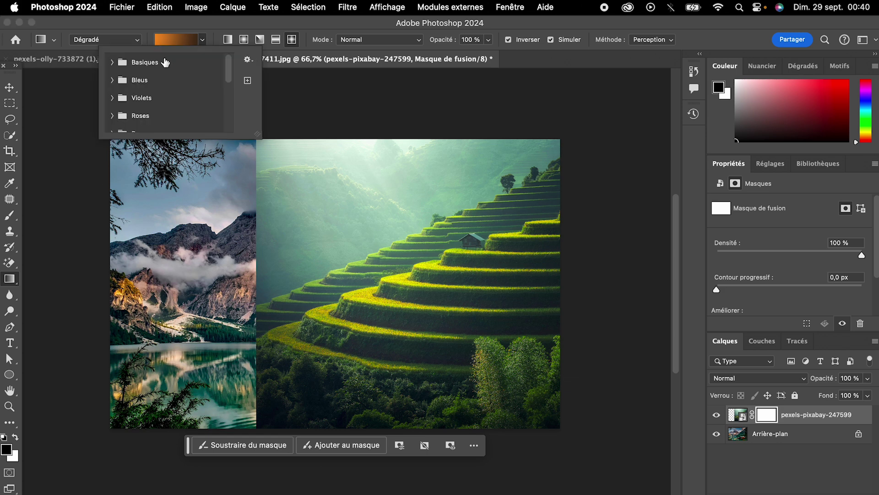
click(112, 62)
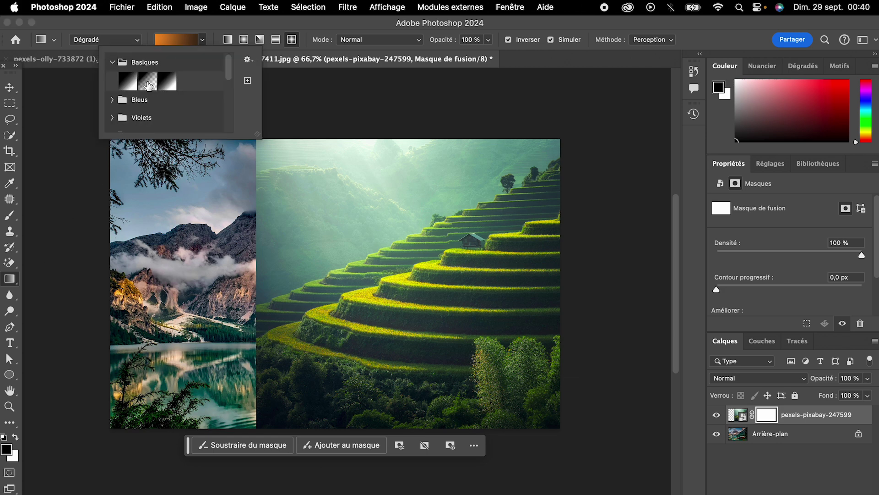
click(148, 83)
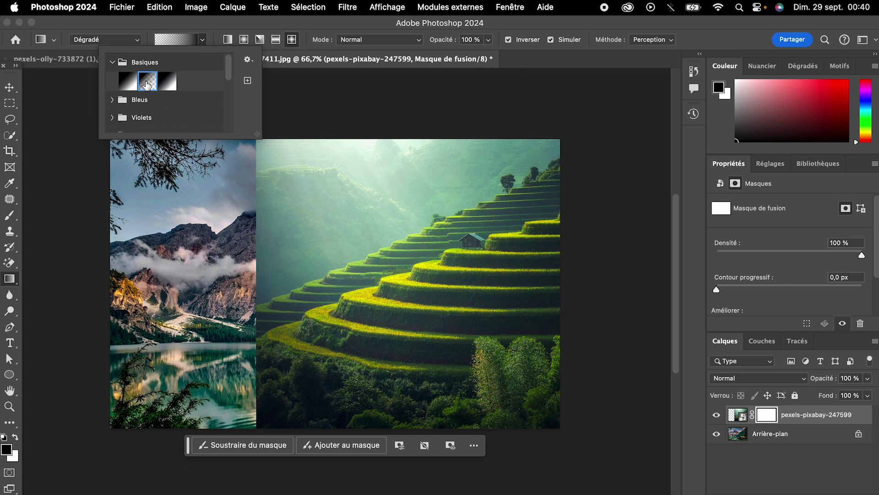
click(84, 107)
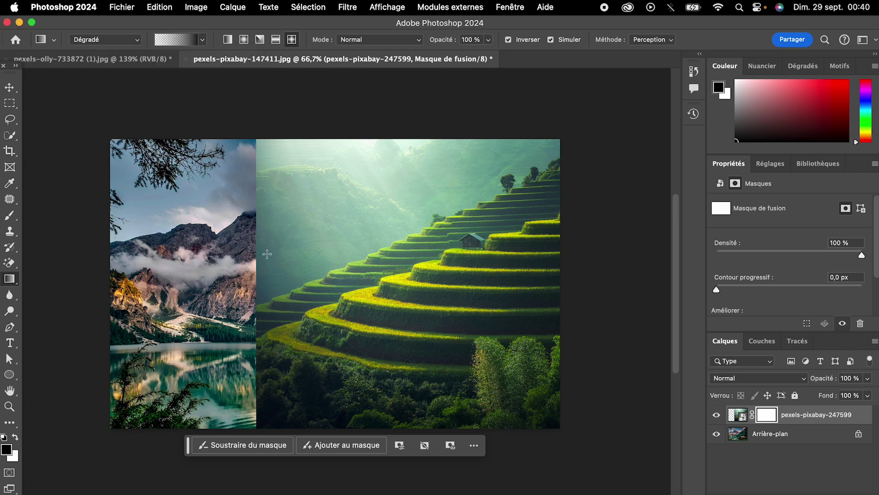
Step: Turn off the gradient's Inverser option and set its style to linear
drag(242, 272, 412, 266)
key(Escape)
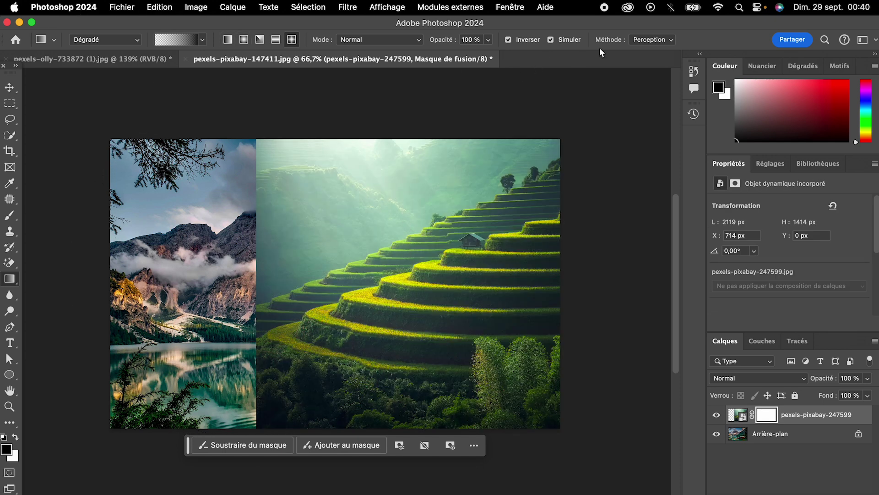
click(509, 40)
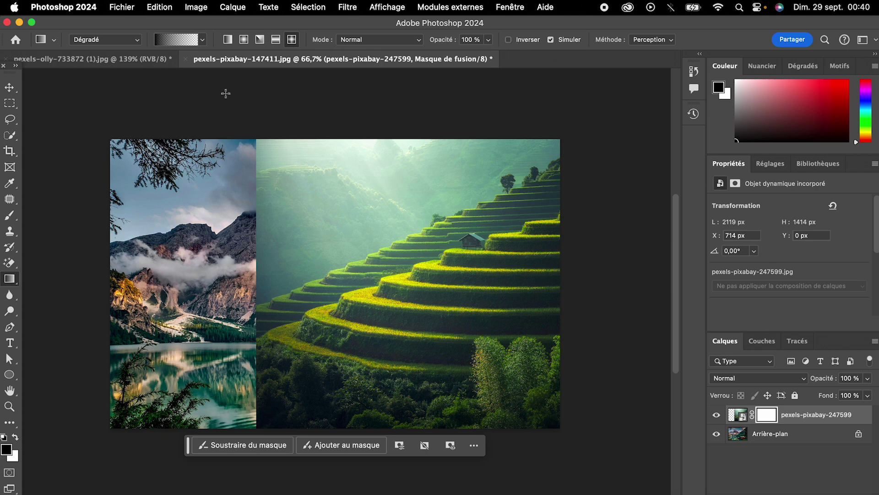
click(232, 38)
Step: Try a wide linear gradient of about 38 % scale on the layer mask, from the hard edge into the terraces, and undo it
drag(256, 274, 428, 281)
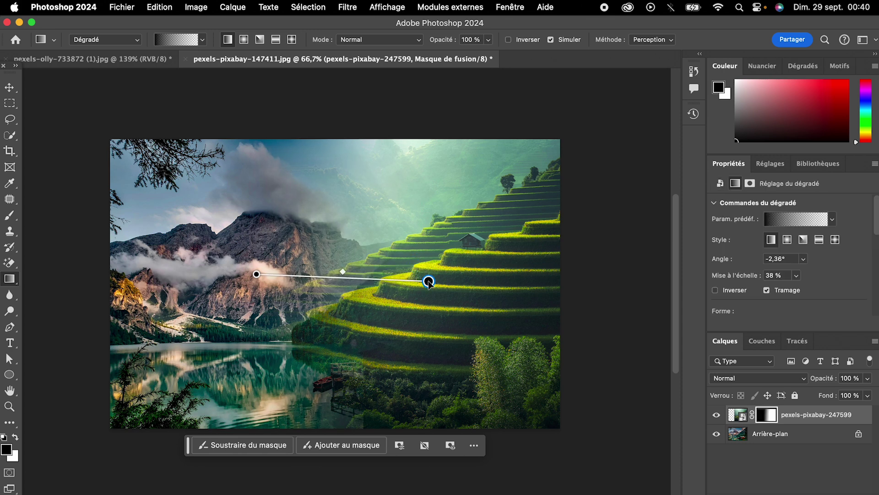
click(11, 93)
click(56, 100)
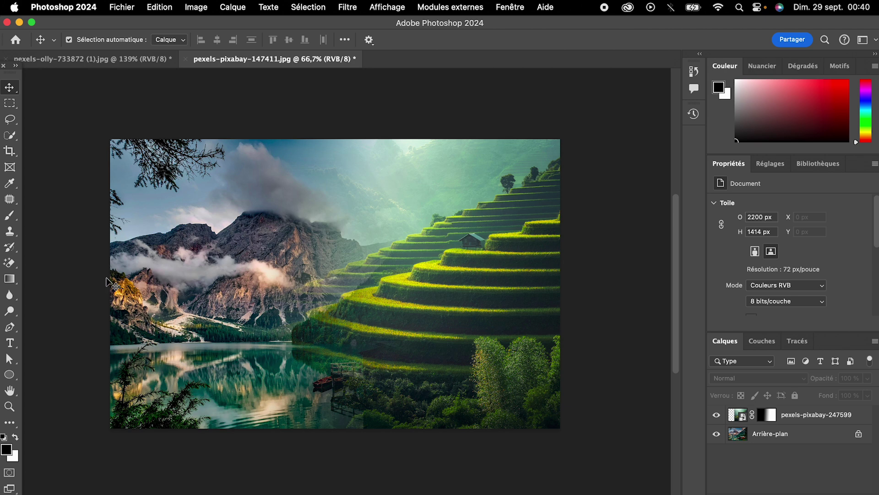
key(super+z)
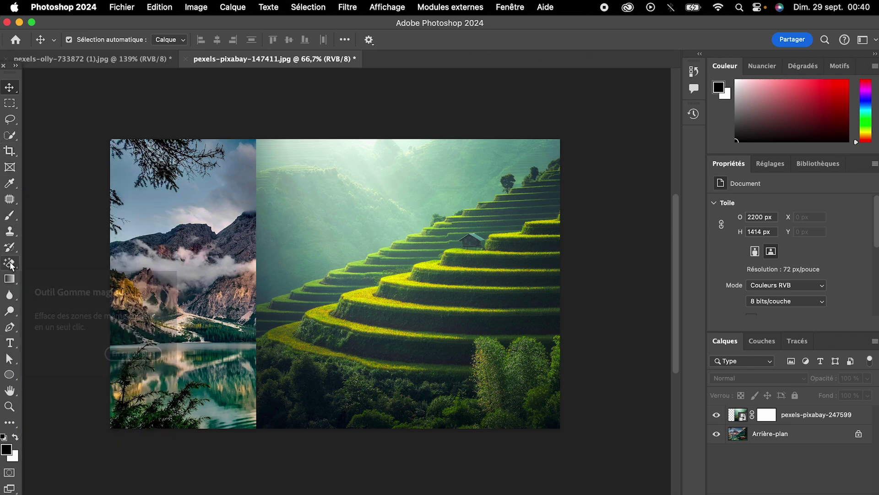
click(9, 279)
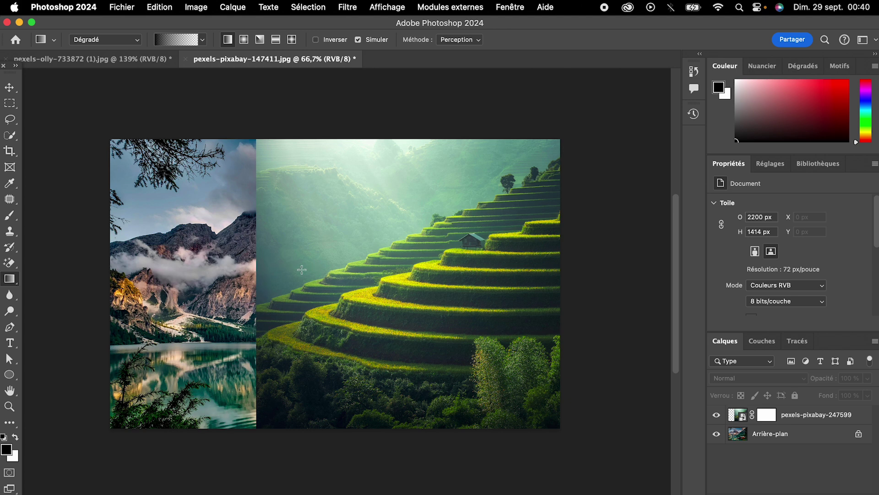
drag(299, 270, 324, 268)
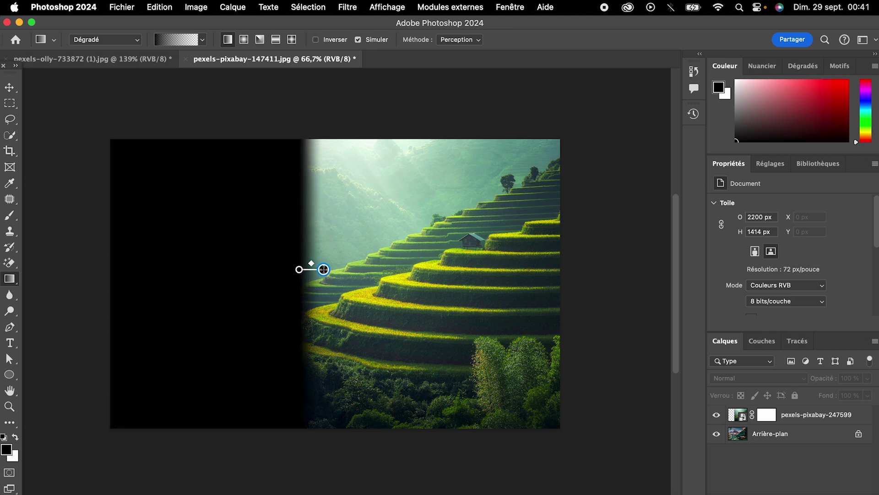
key(super+z)
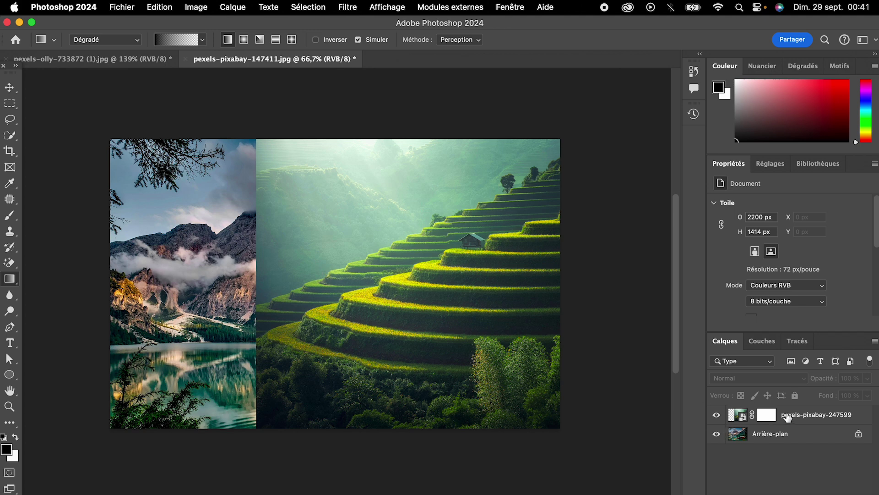
Step: Draw a short, near-horizontal linear gradient of about 12 % scale on the layer mask, from the mountain's flank toward the terraces, and deselect the layer
click(768, 415)
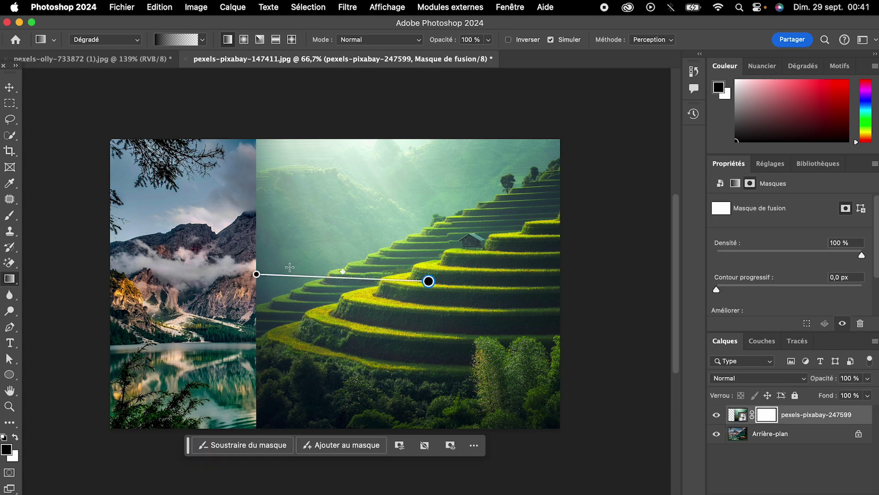
drag(298, 266, 351, 268)
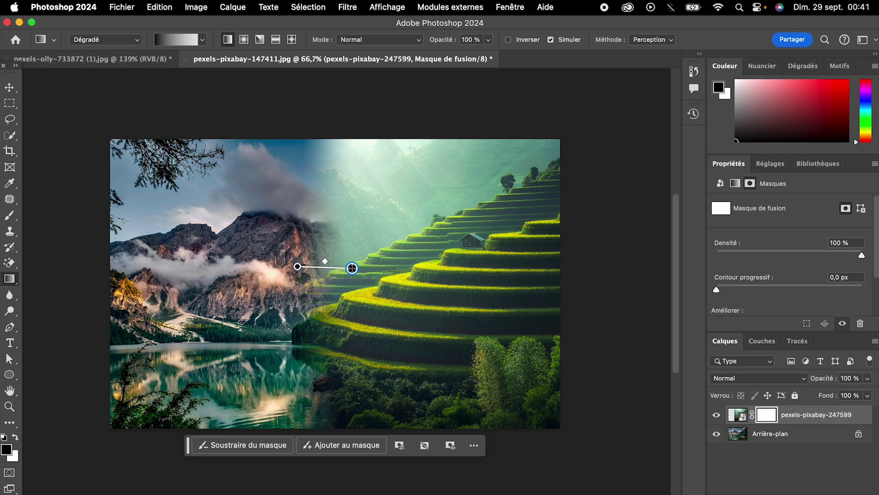
click(16, 91)
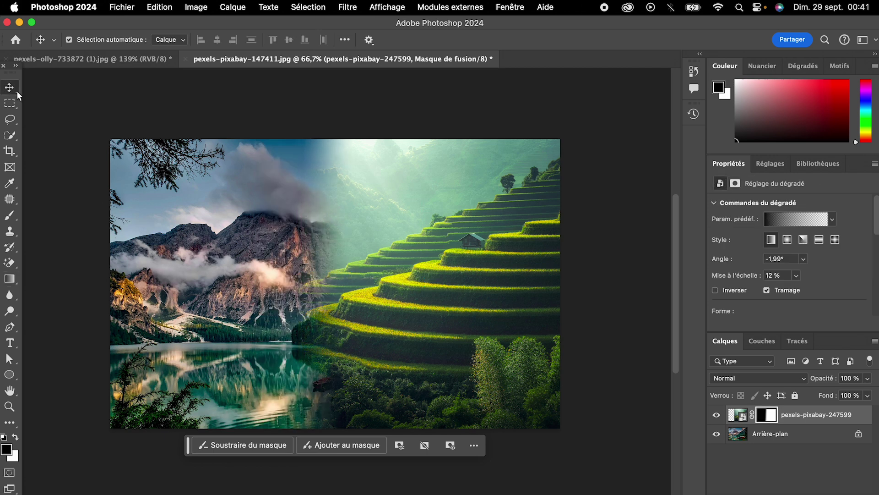
click(264, 266)
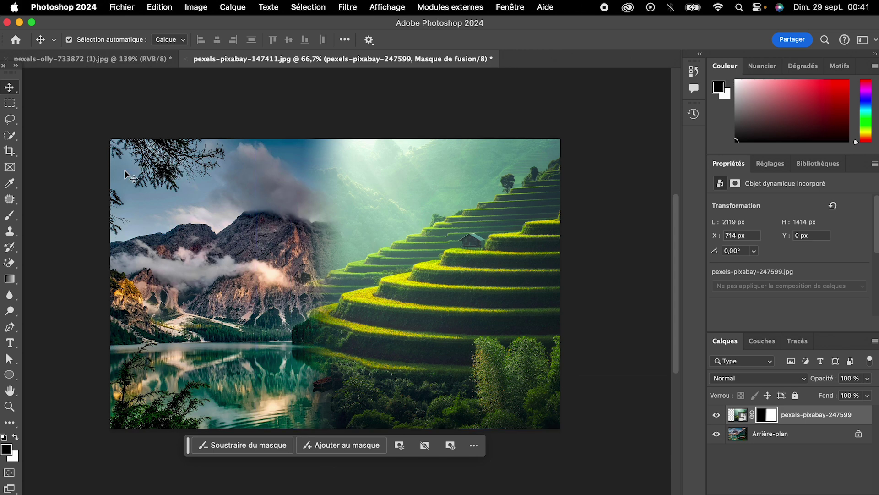
click(82, 181)
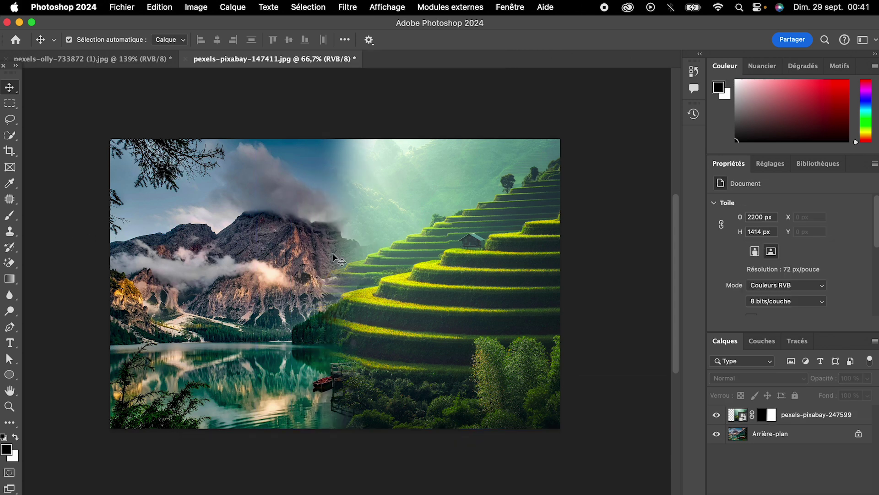